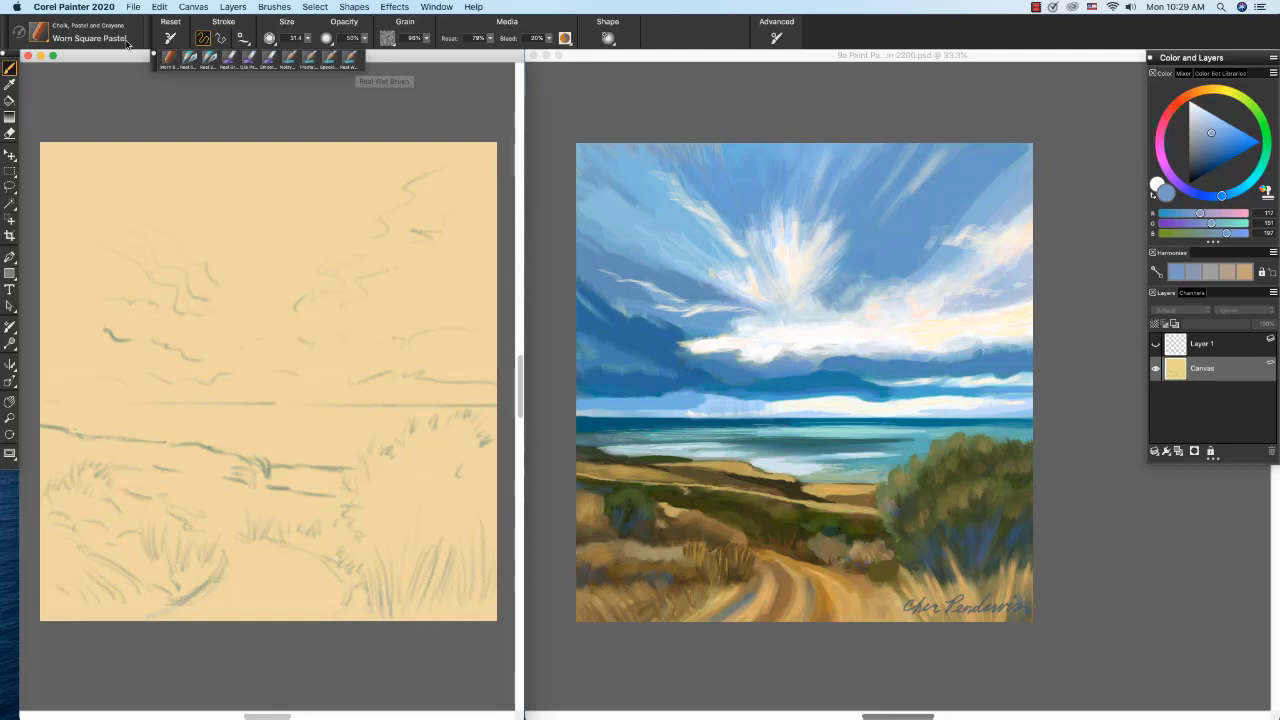
Start a new 2200 × 2300 pixel image at 150 ppi with cream paper colour.
click(133, 8)
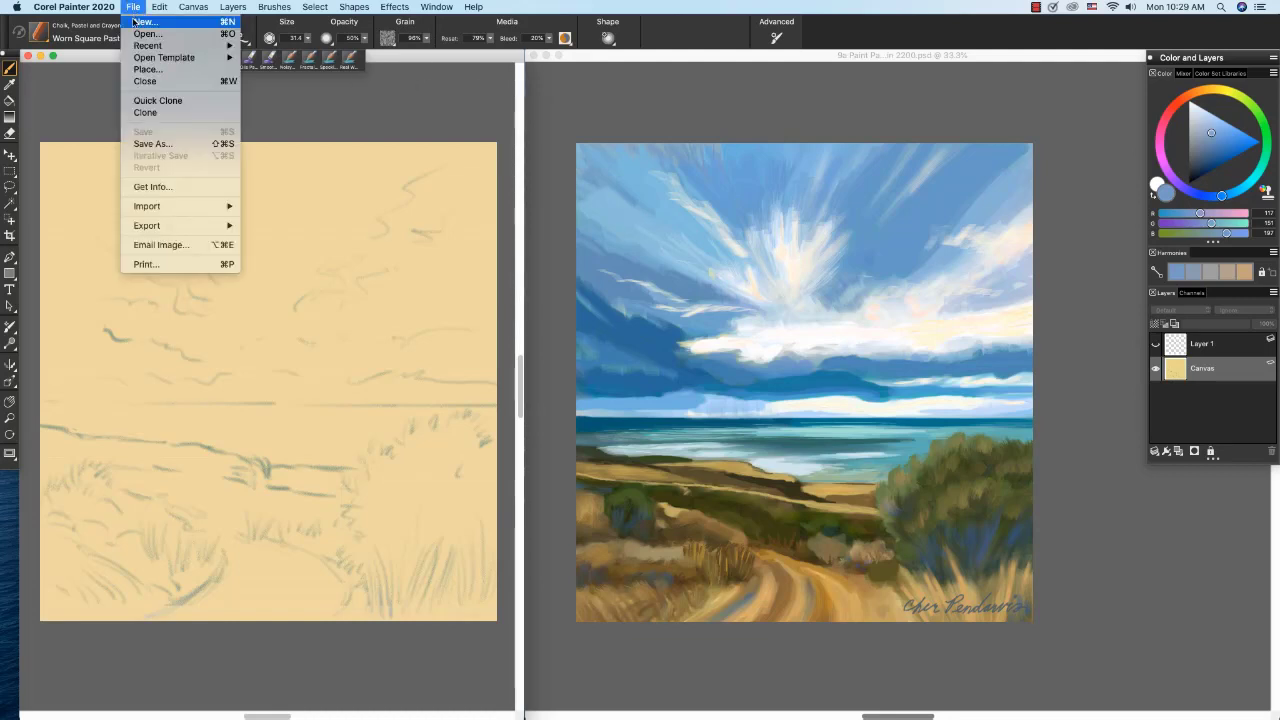
click(140, 21)
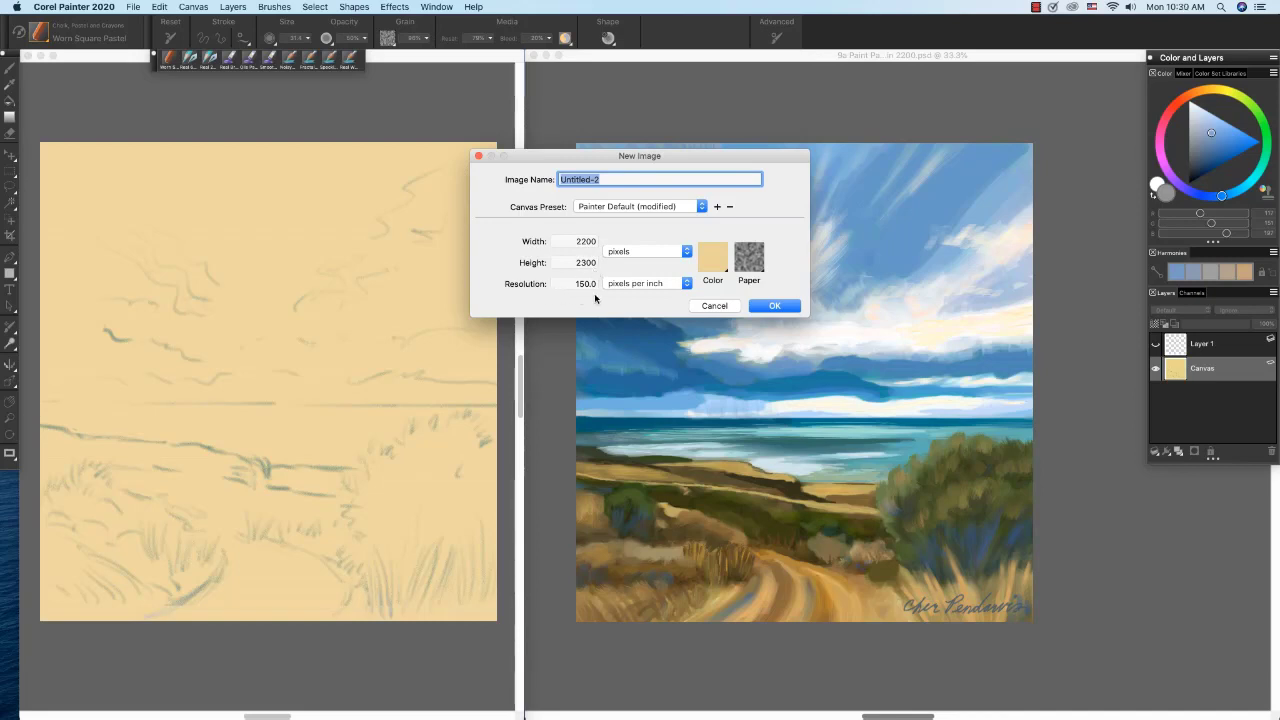
click(713, 258)
click(713, 258)
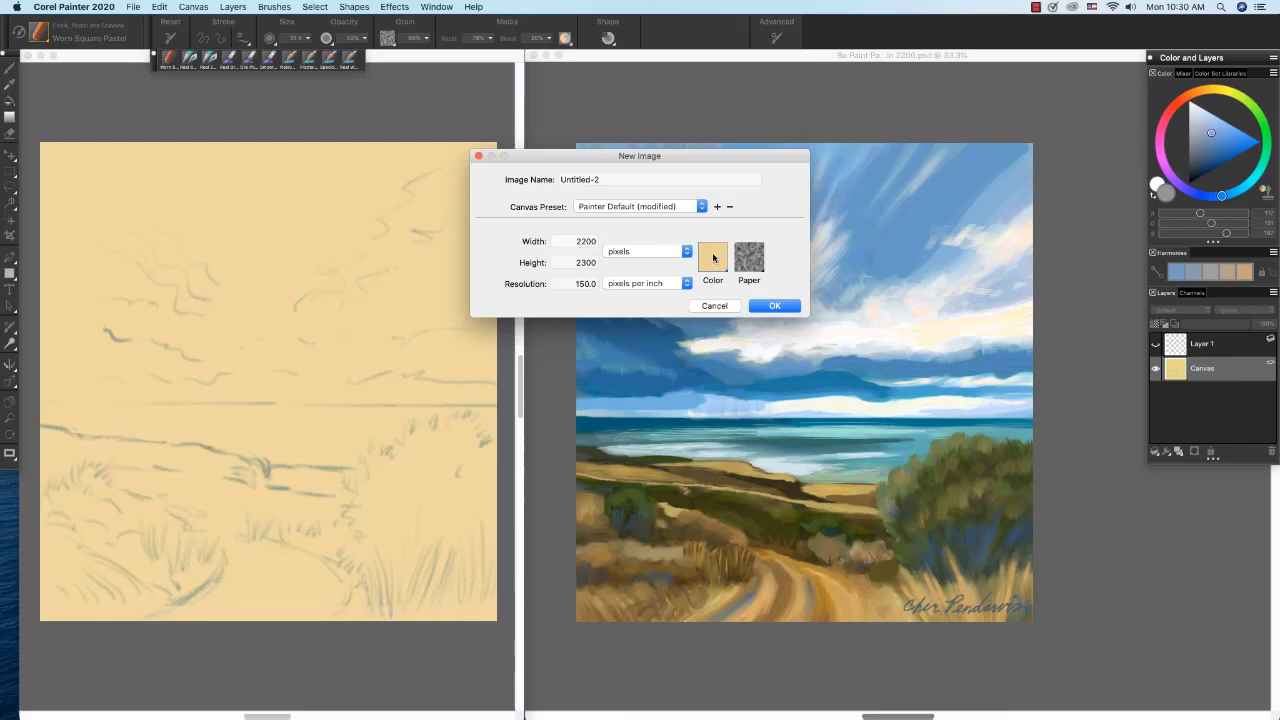
Pick a pale gold (R 236, G 213, B 147) as the new image's background colour.
click(713, 258)
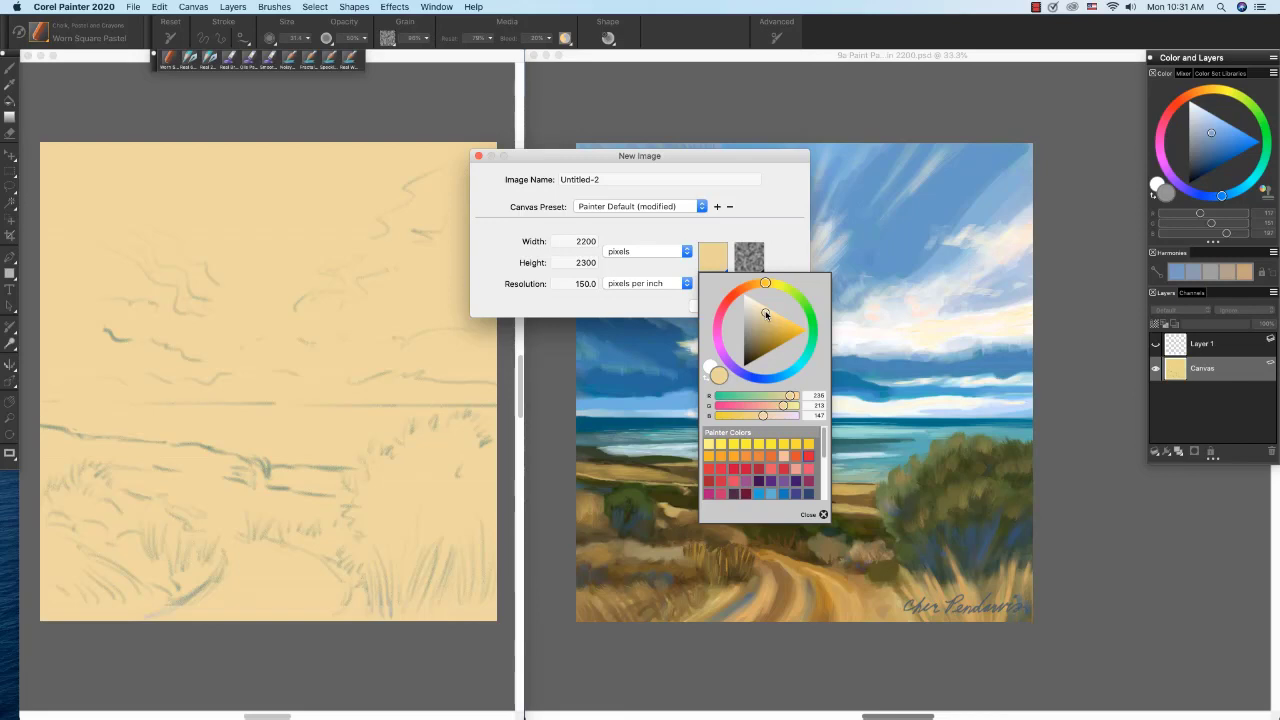
click(824, 515)
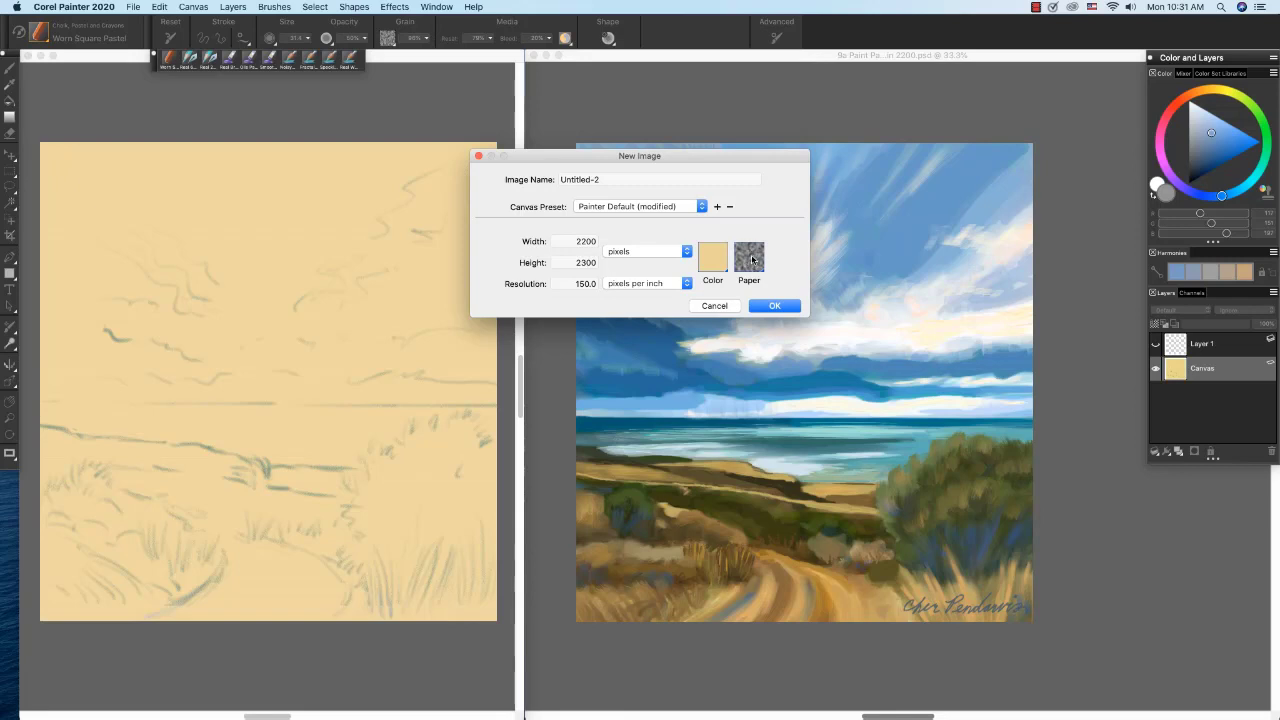
Confirm the New Image settings to create the blank pale-gold canvas Untitled-2.
click(773, 305)
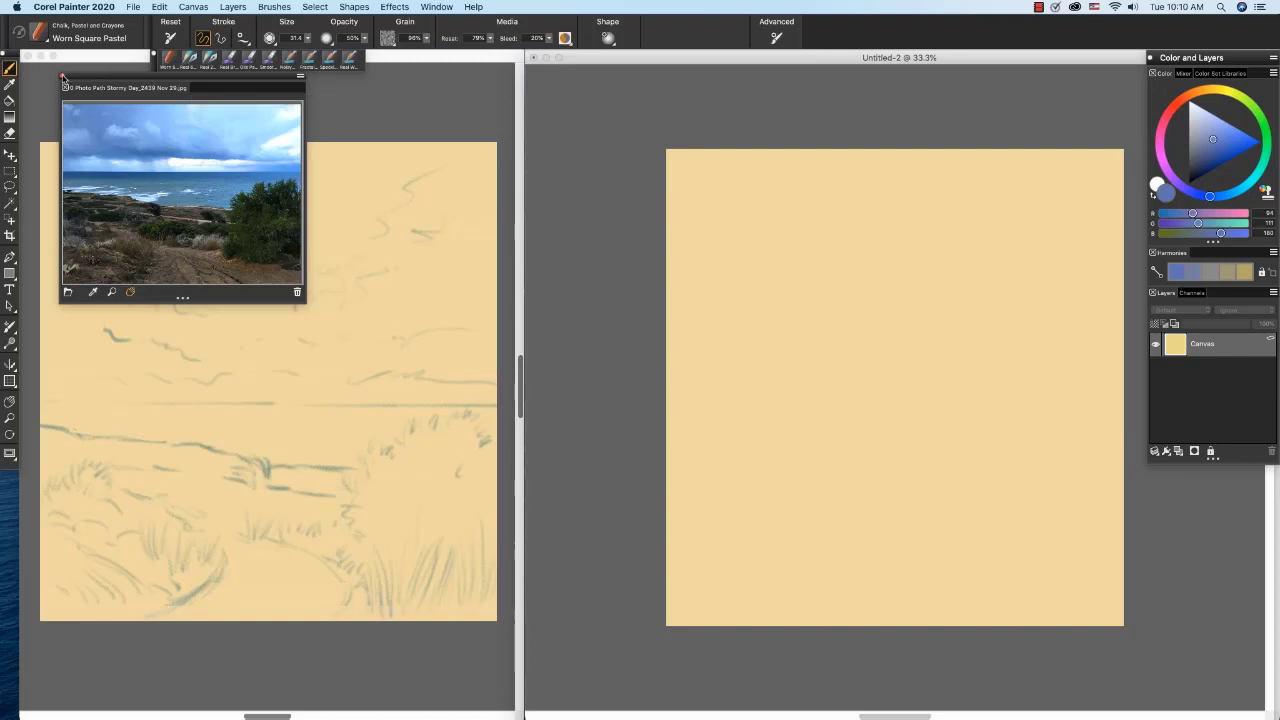
Reopen the Reference Image panel, clear it, and load 0 Photo Path Stormy Day_2439 Nov 29.jpg.
click(62, 76)
click(447, 7)
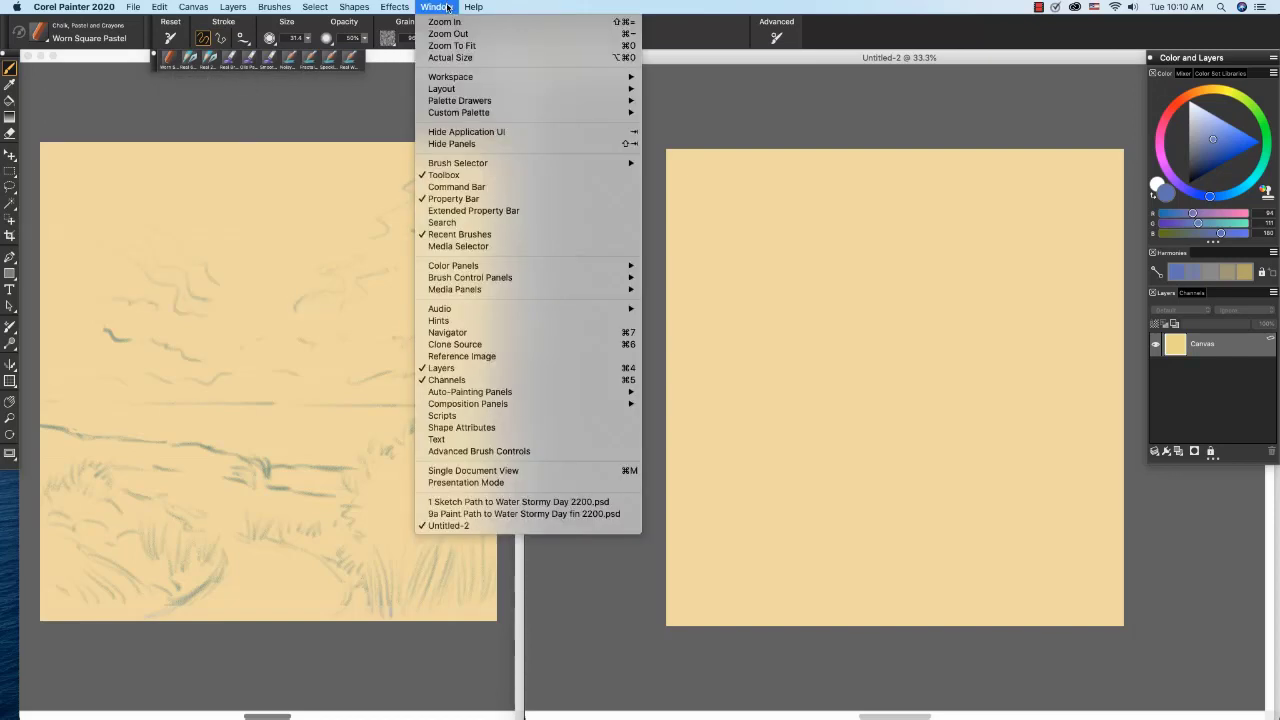
click(462, 357)
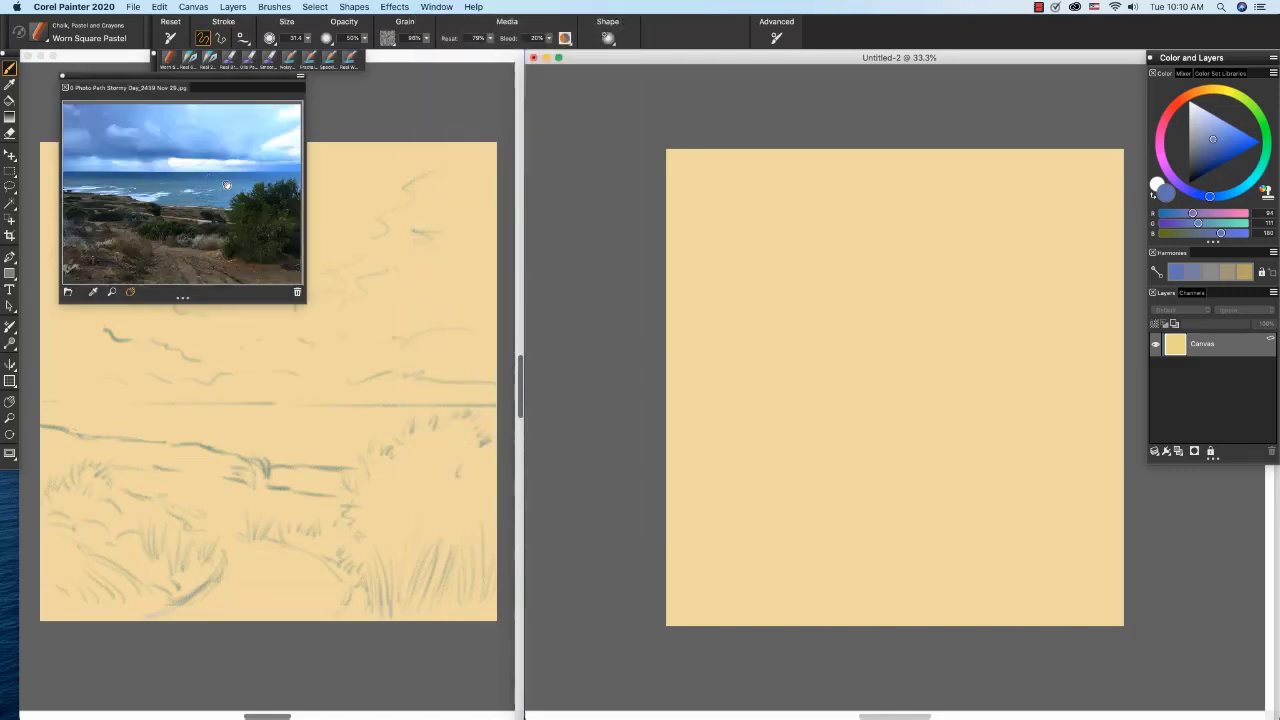
click(297, 293)
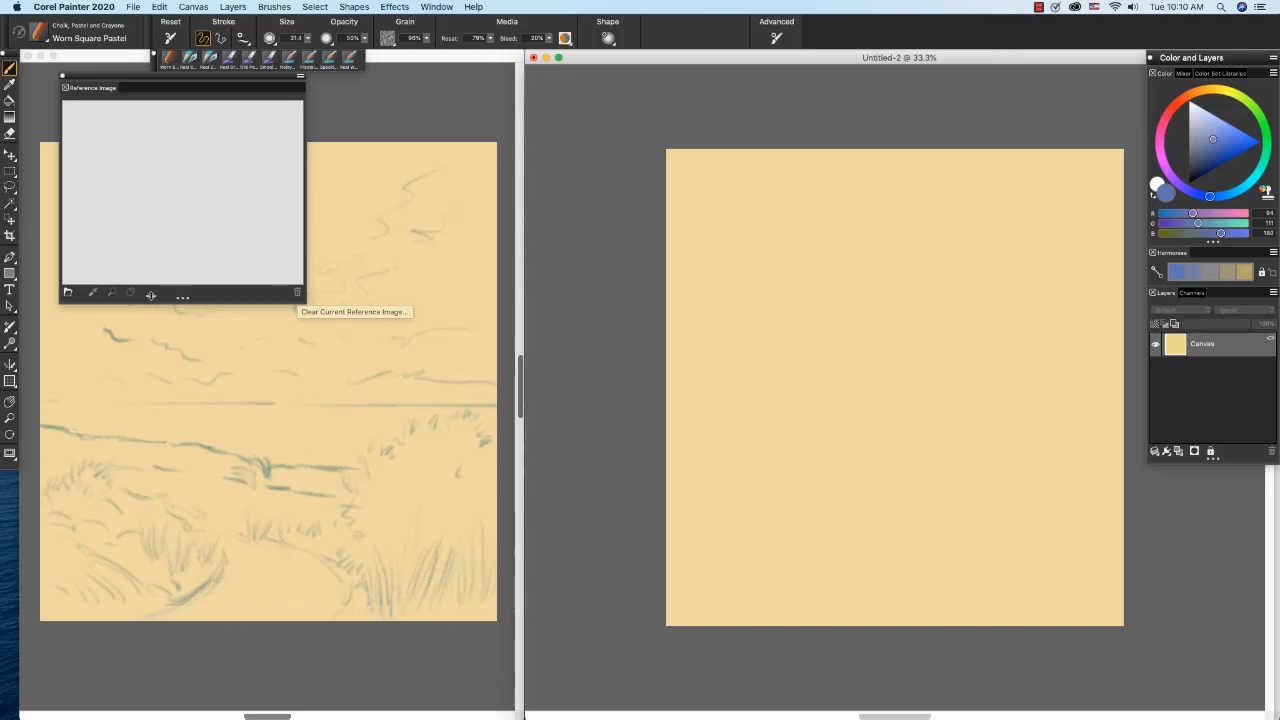
click(67, 293)
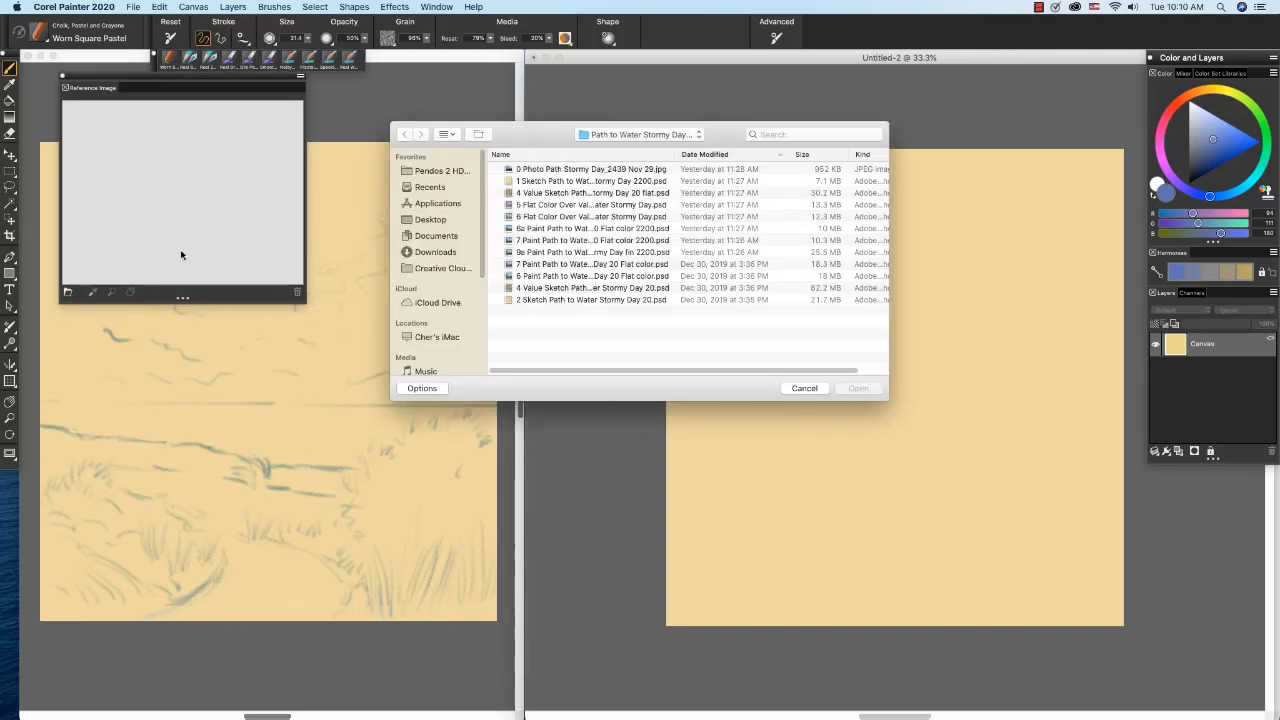
click(561, 170)
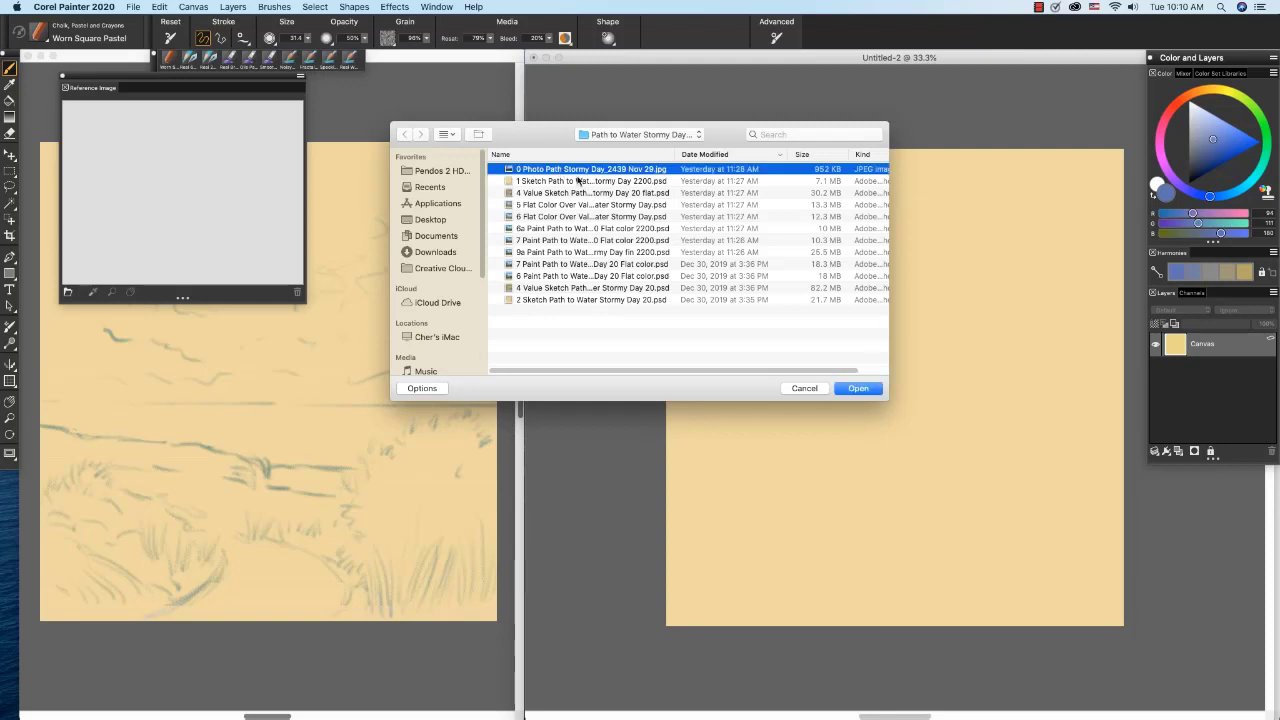
click(857, 389)
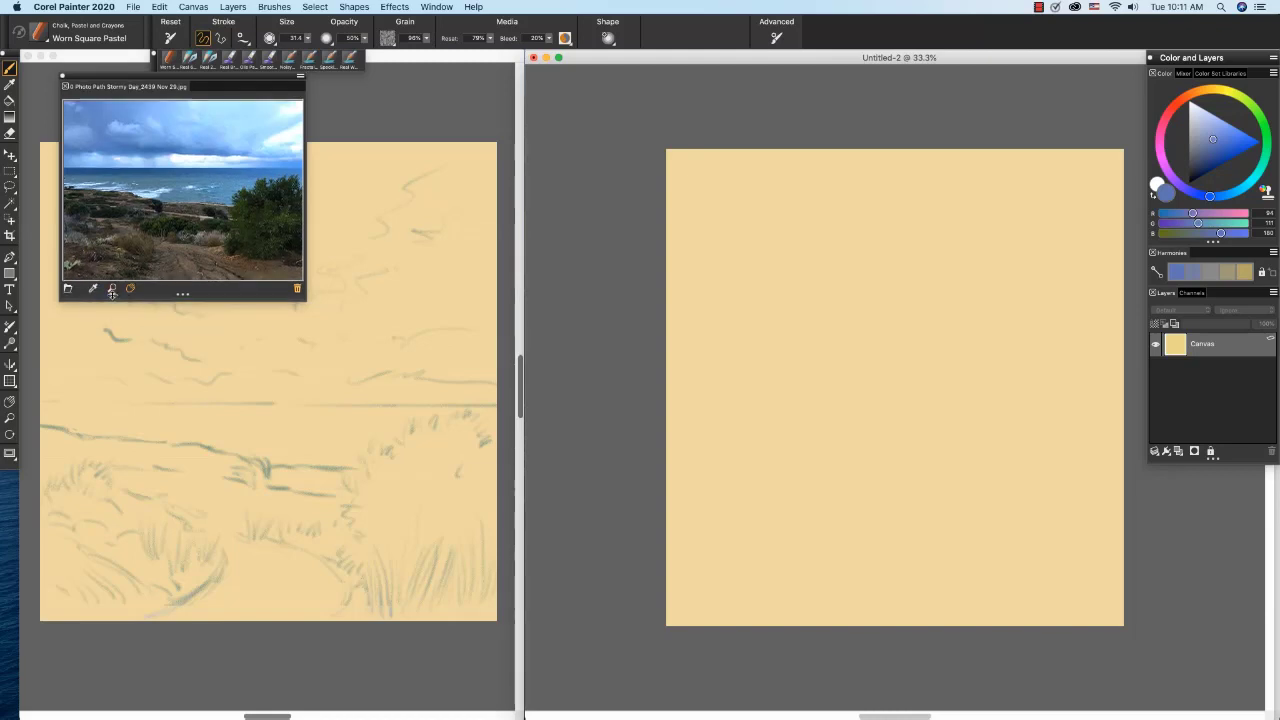
Zoom the reference photo into the sea and shoreline, then pan the view slightly left.
click(112, 289)
click(190, 252)
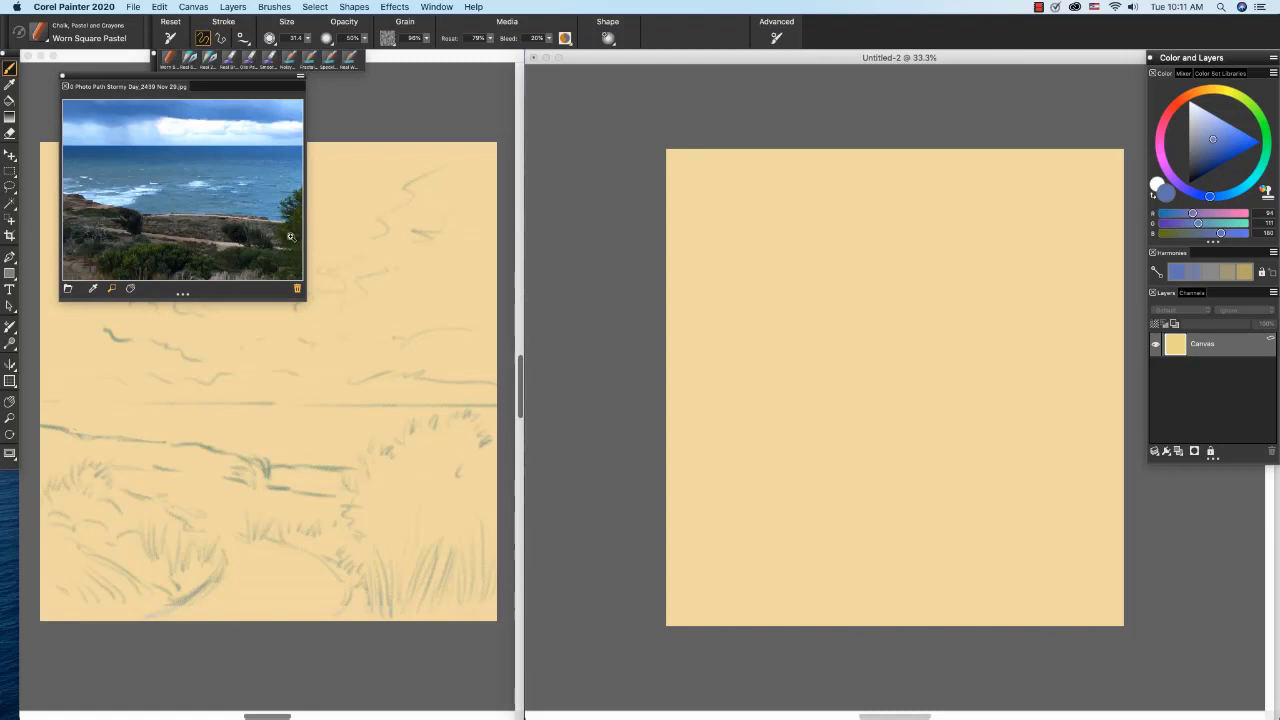
click(130, 289)
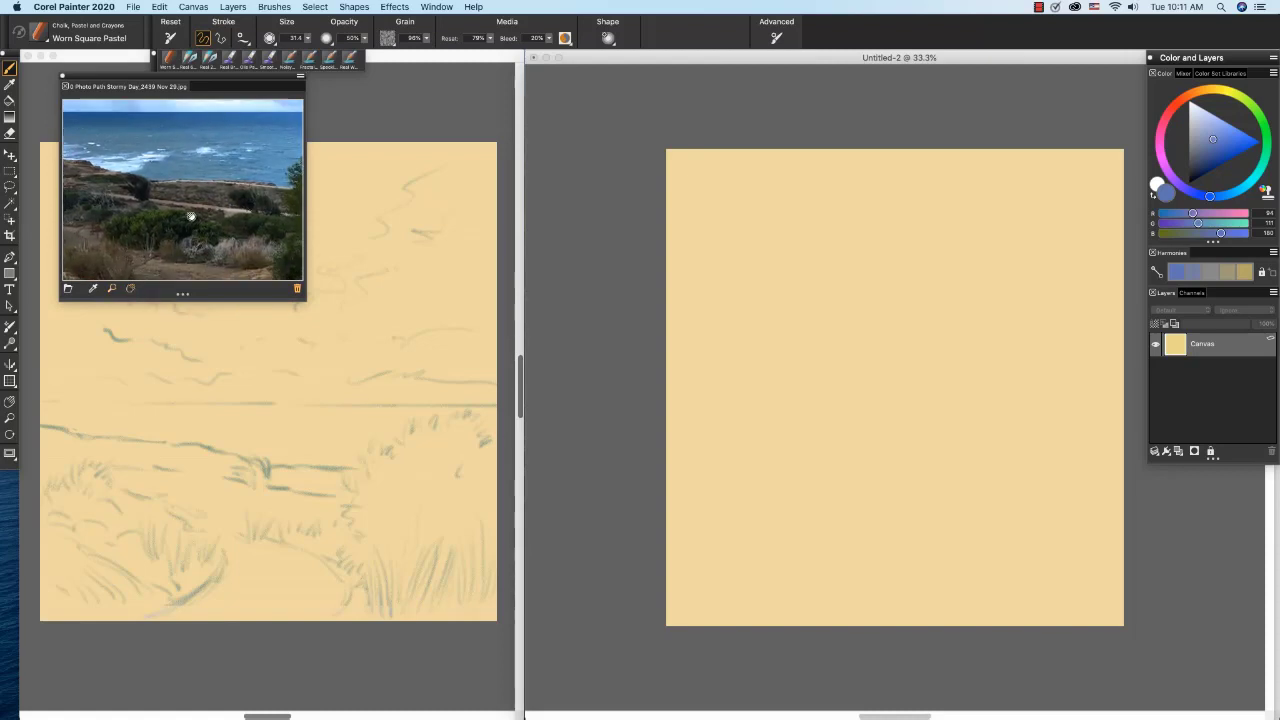
scroll(182, 195, up, 3)
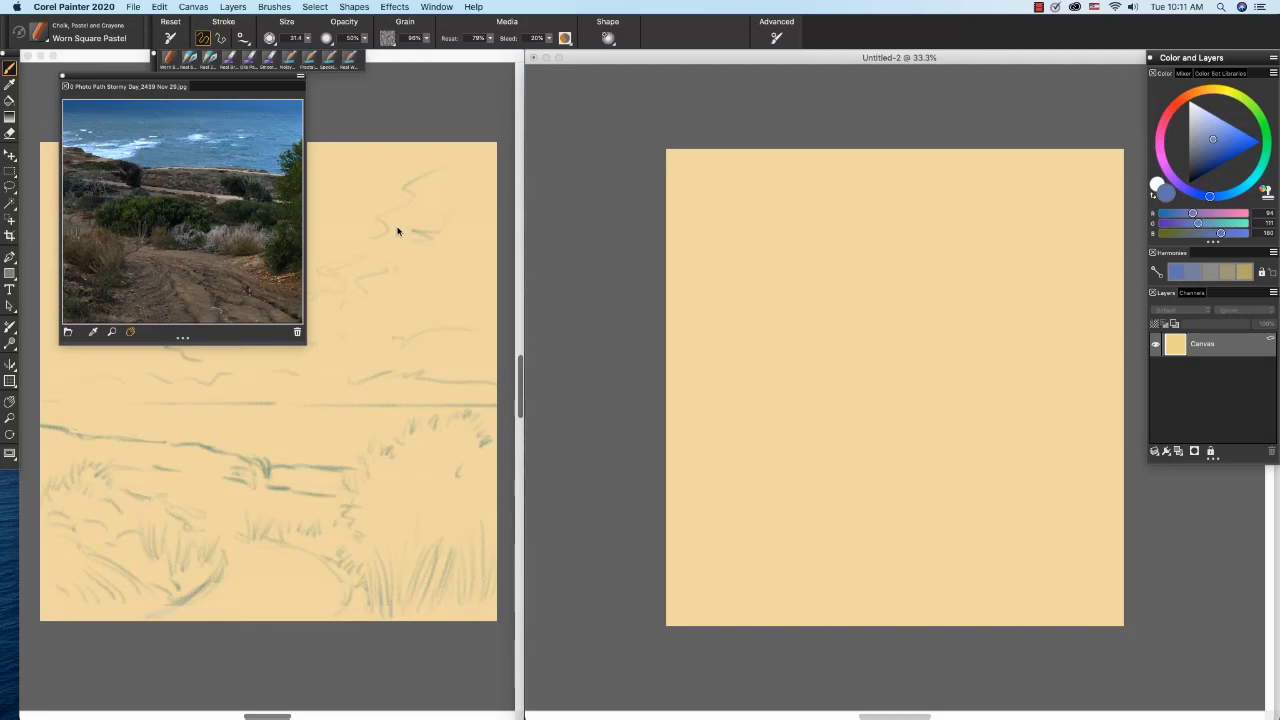
drag(228, 79, 191, 77)
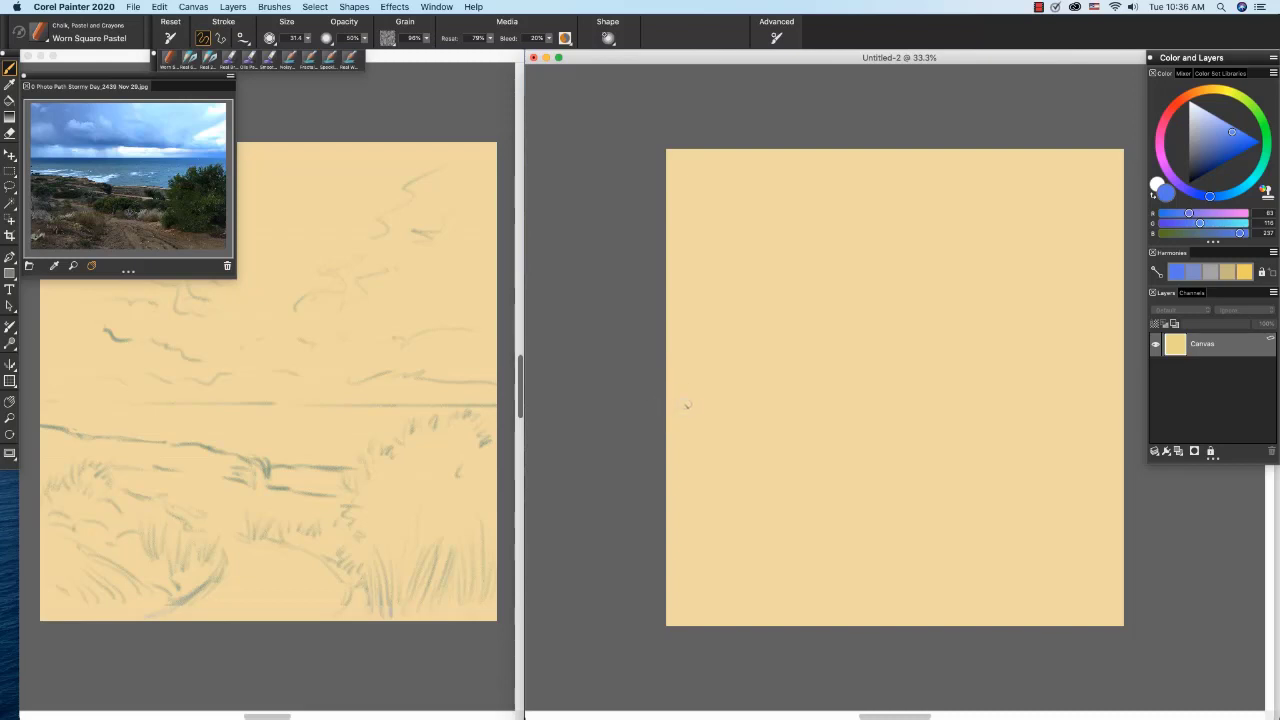
Sketch the blue pastel horizon line, shoreline, hatched bush and grass strokes at its base.
mouse_move(680, 399)
mouse_down()
mouse_move(1064, 385)
mouse_move(830, 395)
mouse_move(989, 390)
mouse_up()
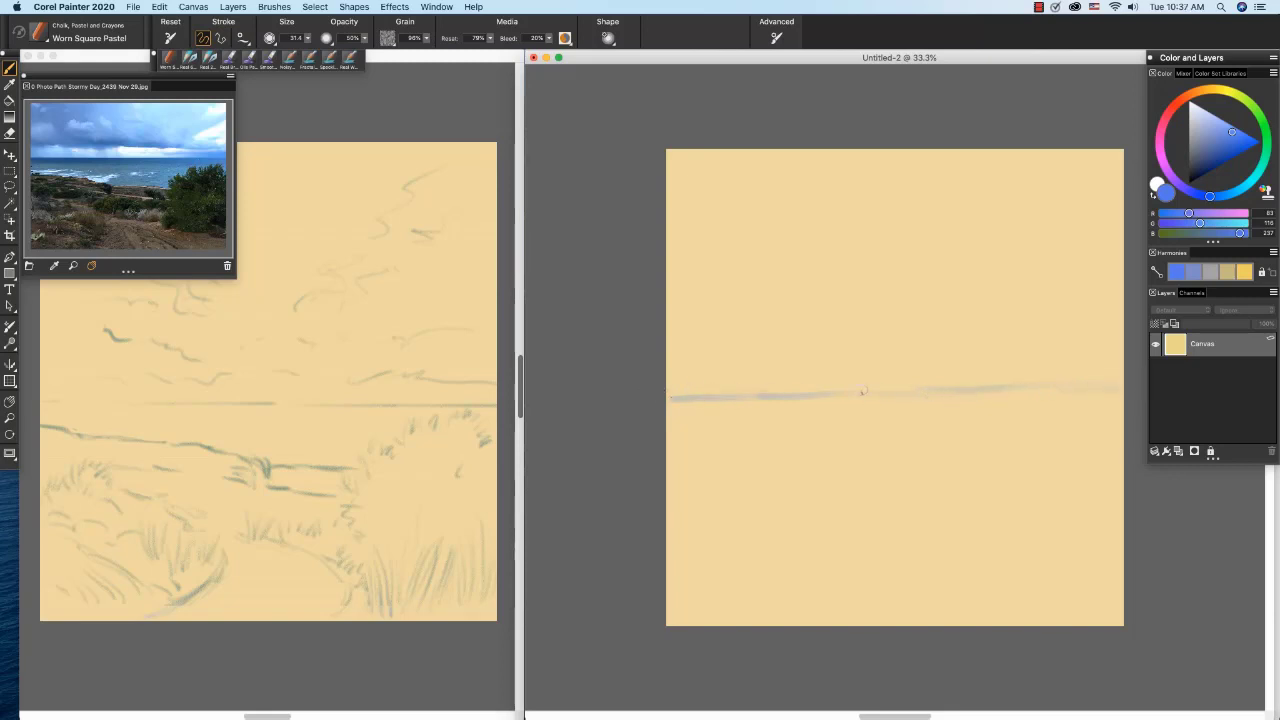
mouse_move(684, 386)
mouse_down()
mouse_move(1091, 387)
mouse_move(885, 398)
mouse_up()
drag(673, 430, 944, 481)
mouse_move(998, 407)
mouse_down()
mouse_move(963, 440)
mouse_move(951, 478)
mouse_up()
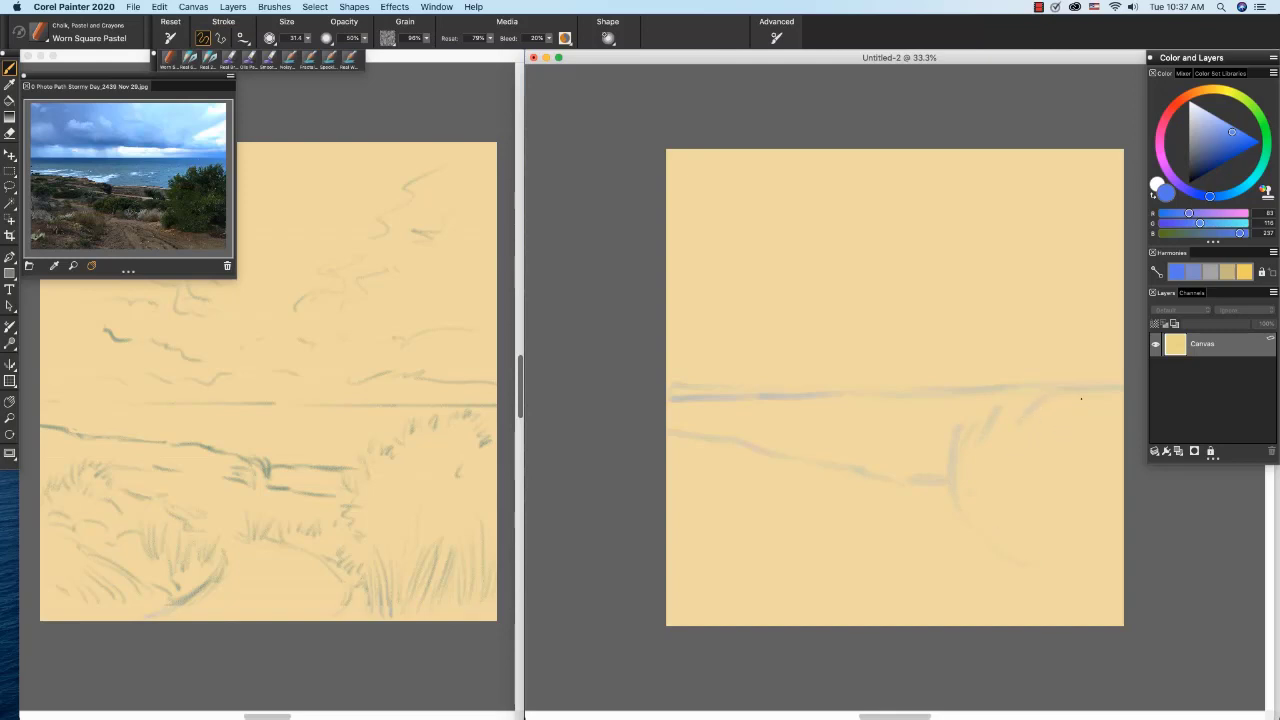
drag(1078, 405, 1076, 460)
drag(1106, 420, 1116, 485)
drag(992, 580, 1008, 584)
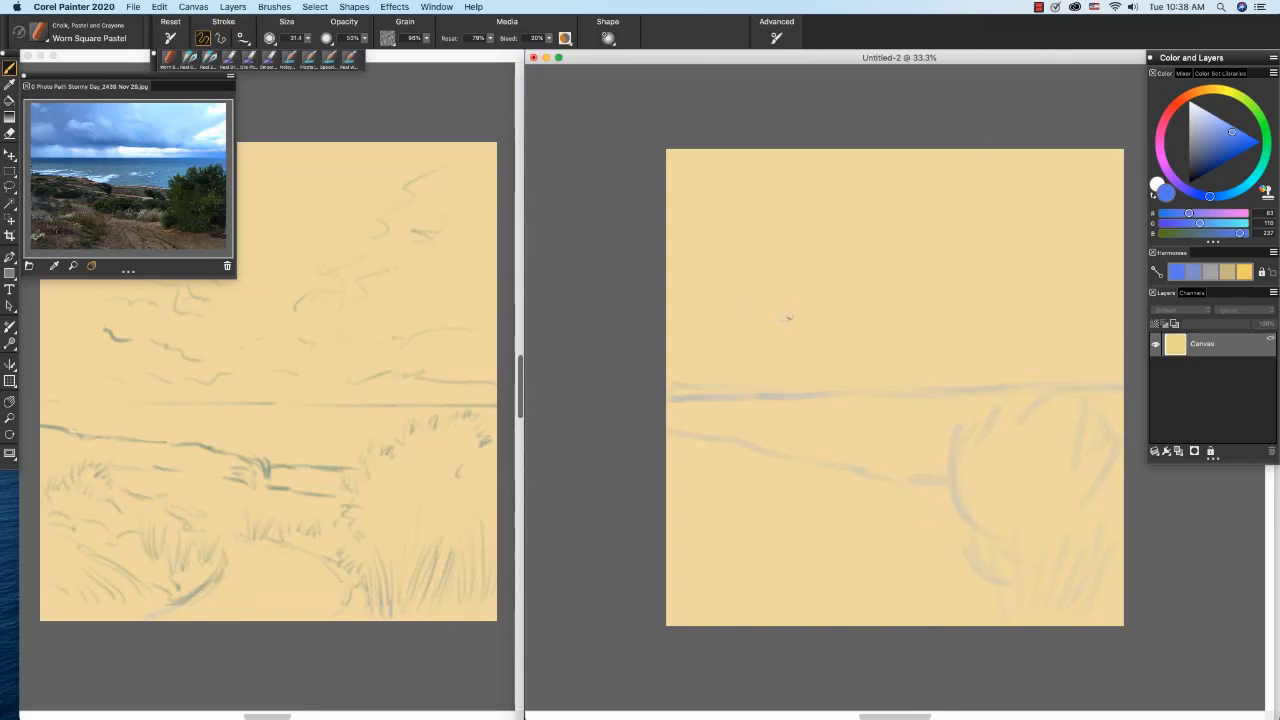
Add cloud strokes across the upper sky and the curving path in the foreground.
drag(792, 350, 700, 300)
drag(708, 246, 763, 257)
drag(1062, 180, 1048, 200)
drag(985, 220, 1025, 210)
mouse_move(973, 248)
mouse_down()
mouse_move(962, 288)
mouse_move(1072, 296)
mouse_up()
drag(855, 361, 722, 368)
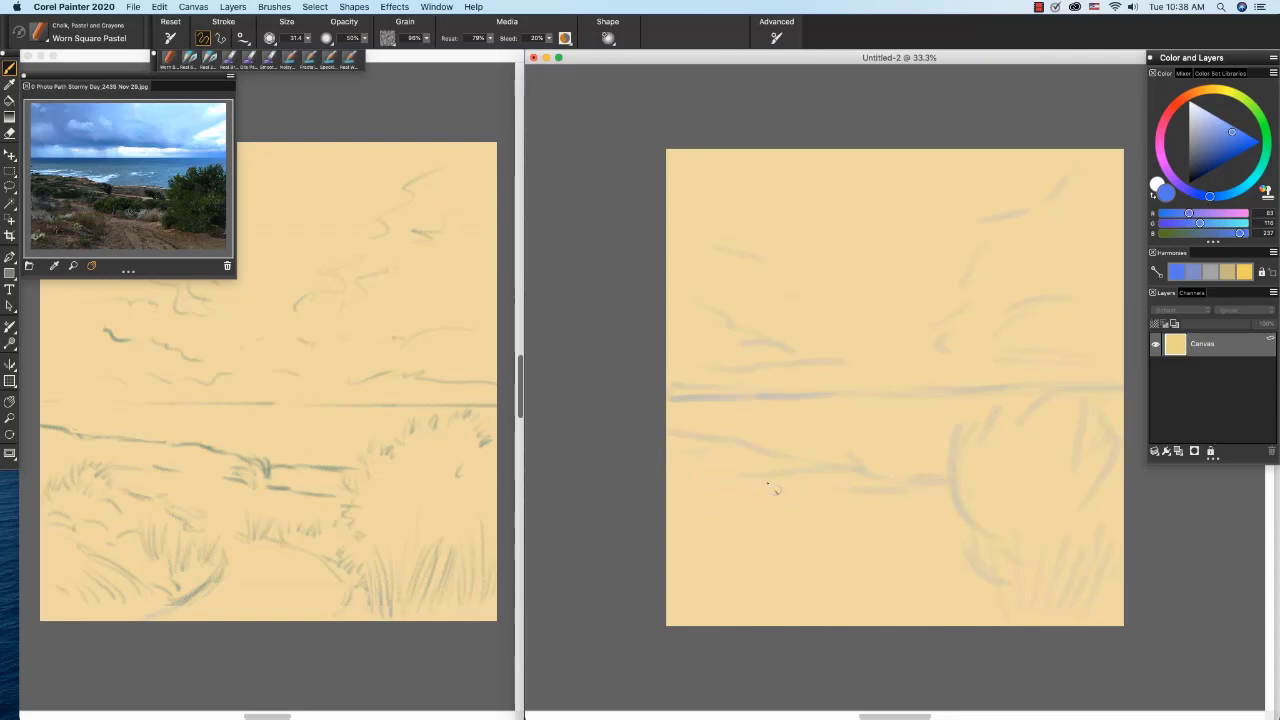
mouse_move(776, 489)
mouse_down()
mouse_move(811, 514)
mouse_move(800, 577)
mouse_move(797, 485)
mouse_move(823, 547)
mouse_move(830, 519)
mouse_move(795, 585)
mouse_move(737, 623)
mouse_up()
Show Layer 1's white annotation marks on the earlier sketch and close the reference panel.
click(431, 59)
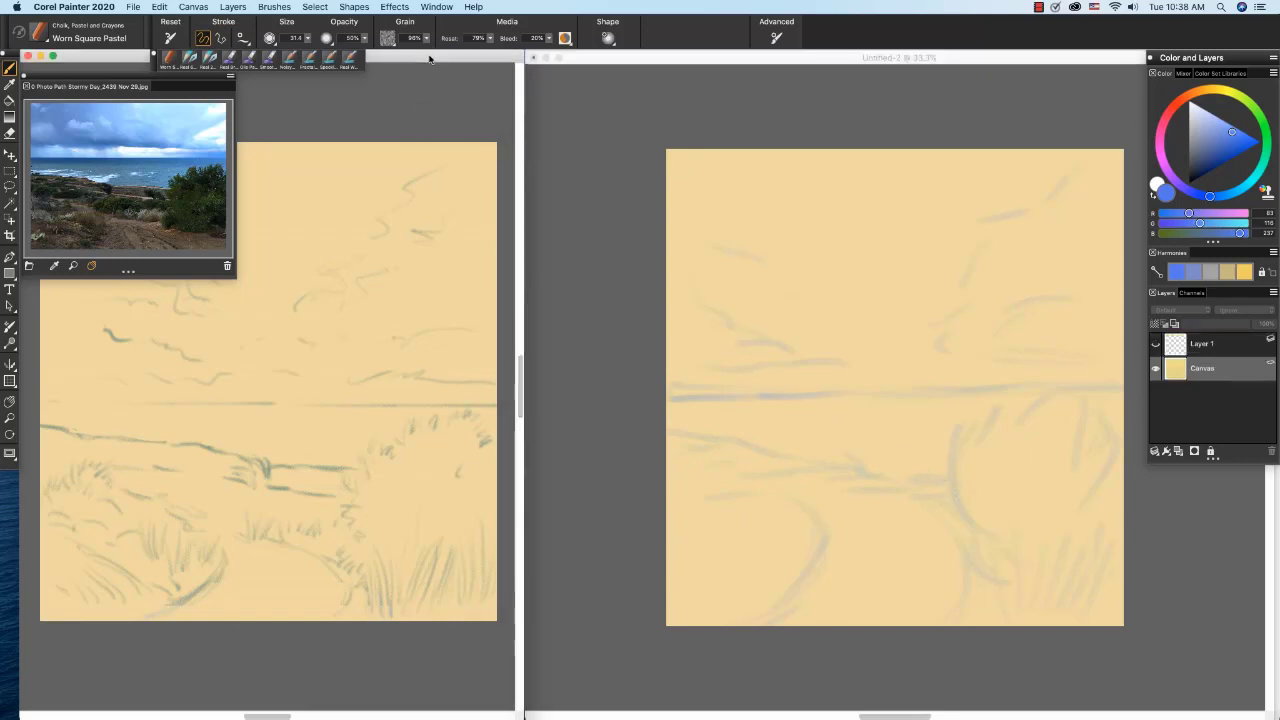
click(1156, 345)
click(1156, 345)
click(1156, 345)
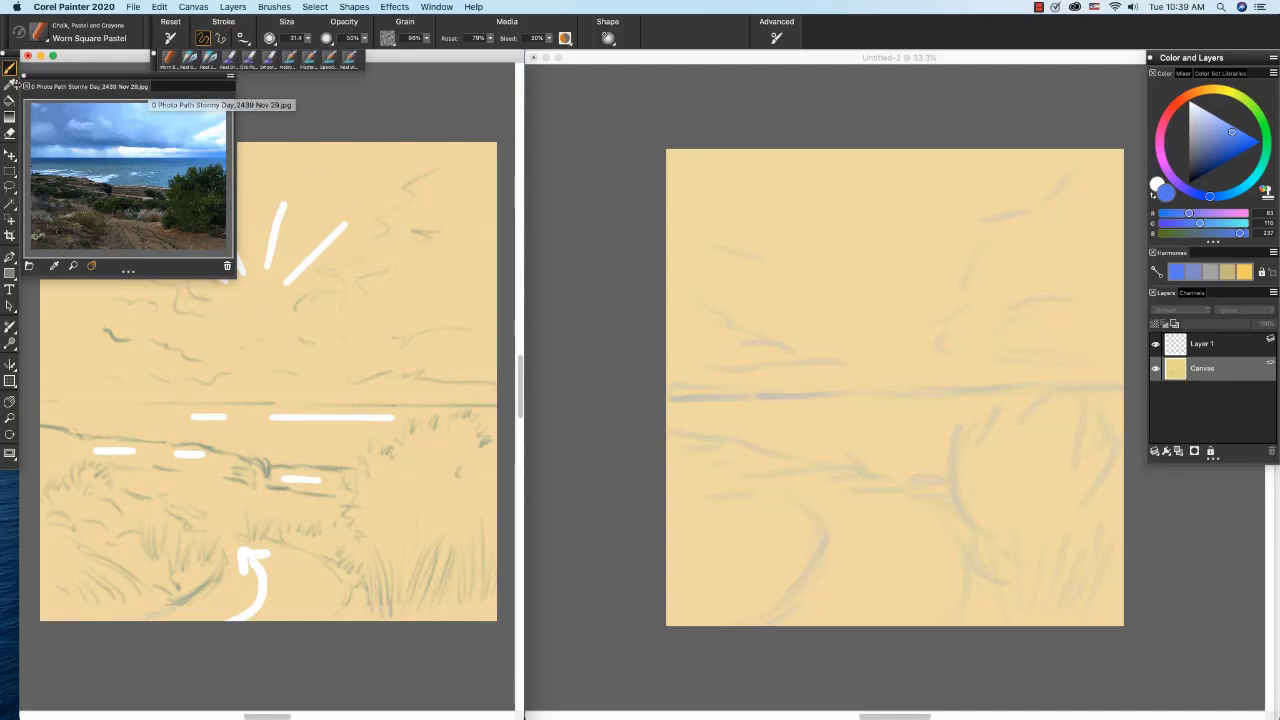
click(26, 86)
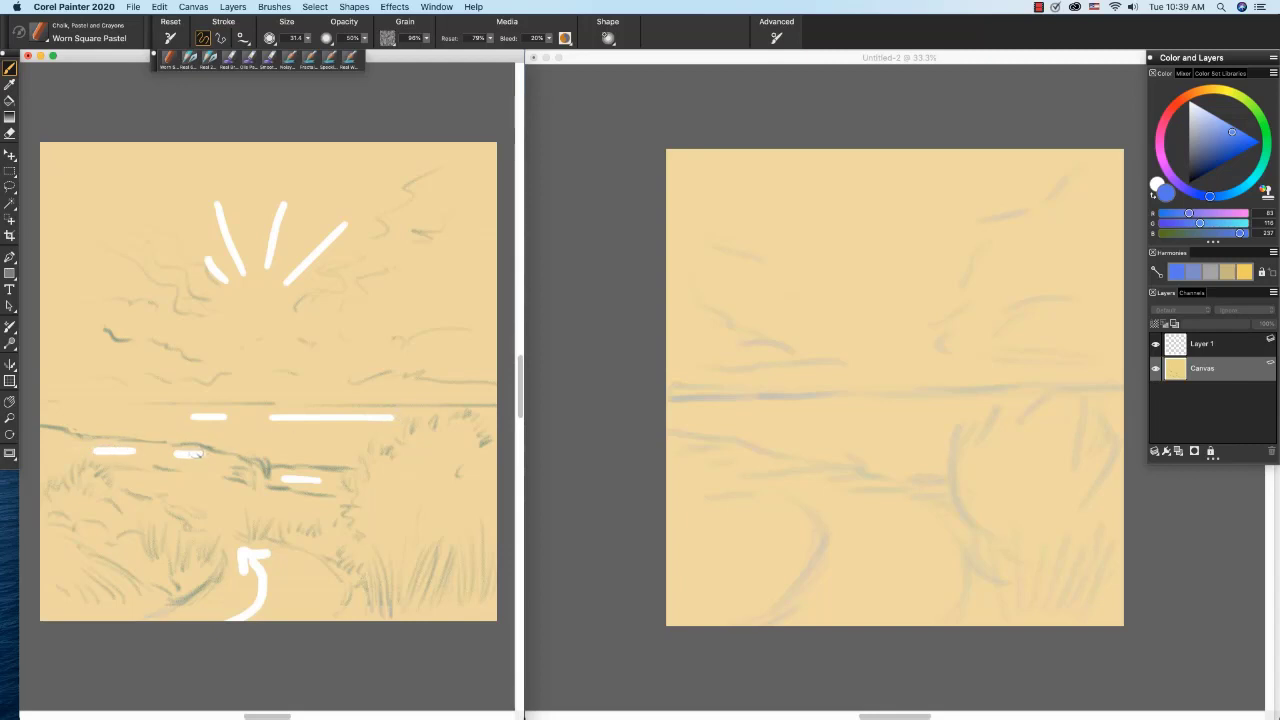
drag(322, 480, 284, 480)
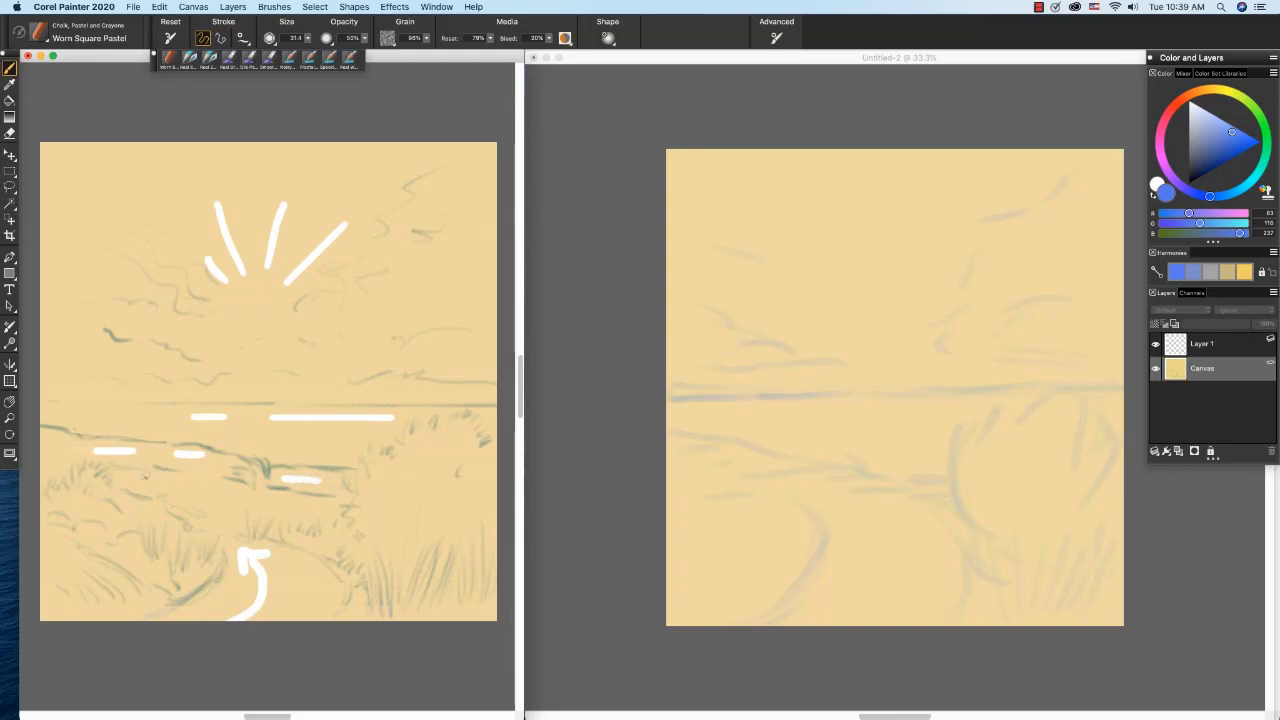